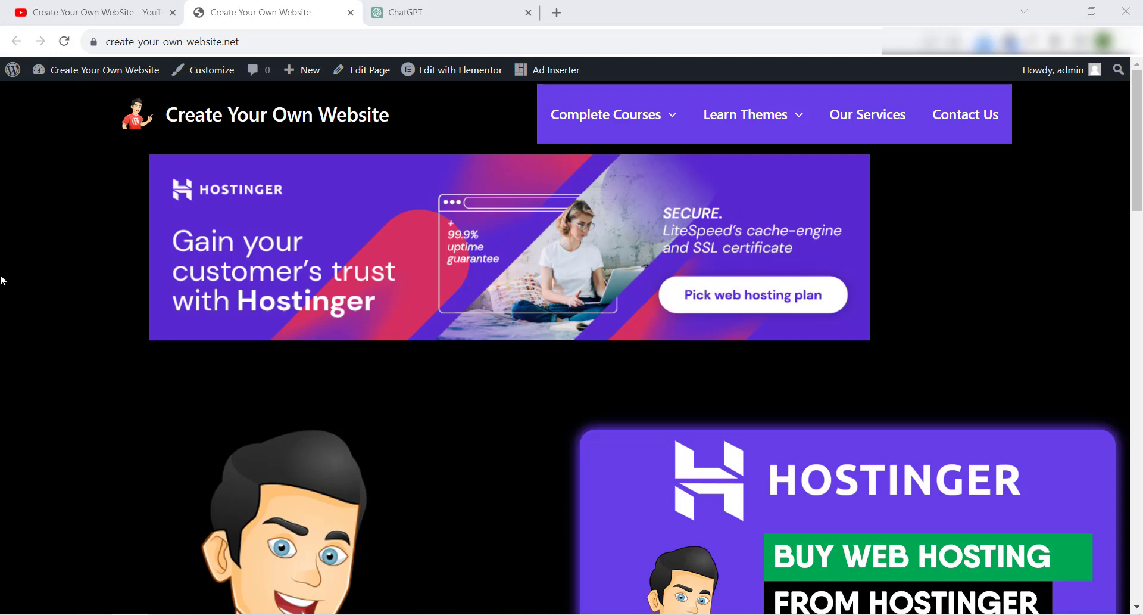
# Step: Glance at the YouTube channel, then bring up the ChatGPT answer with the admin-bar PHP snippet
pyautogui.click(89, 13)
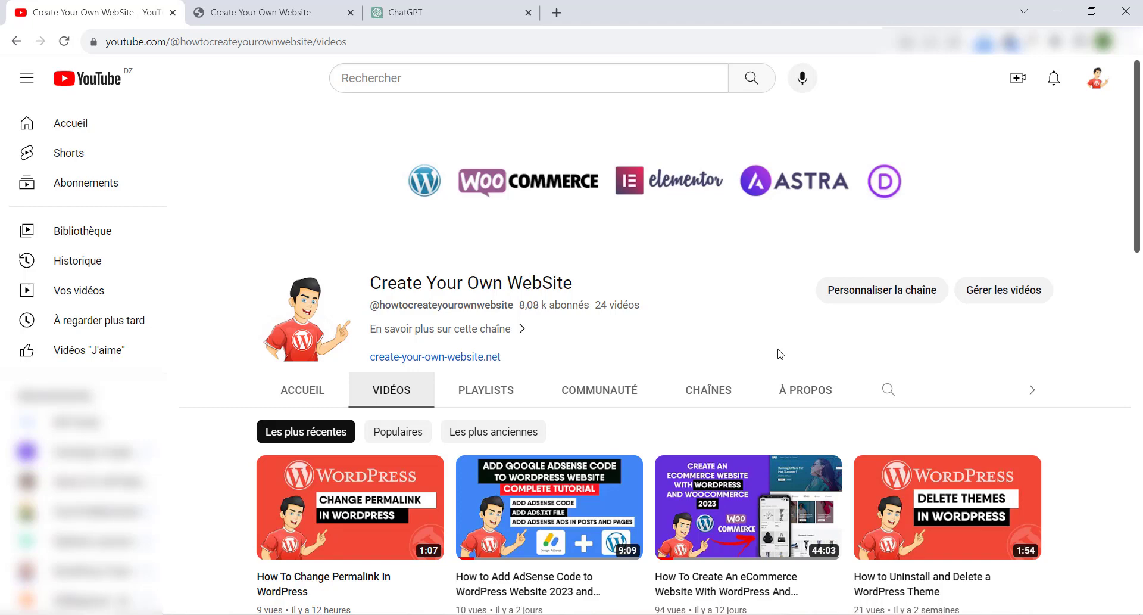
pyautogui.hotkey('ctrl', 'Tab')
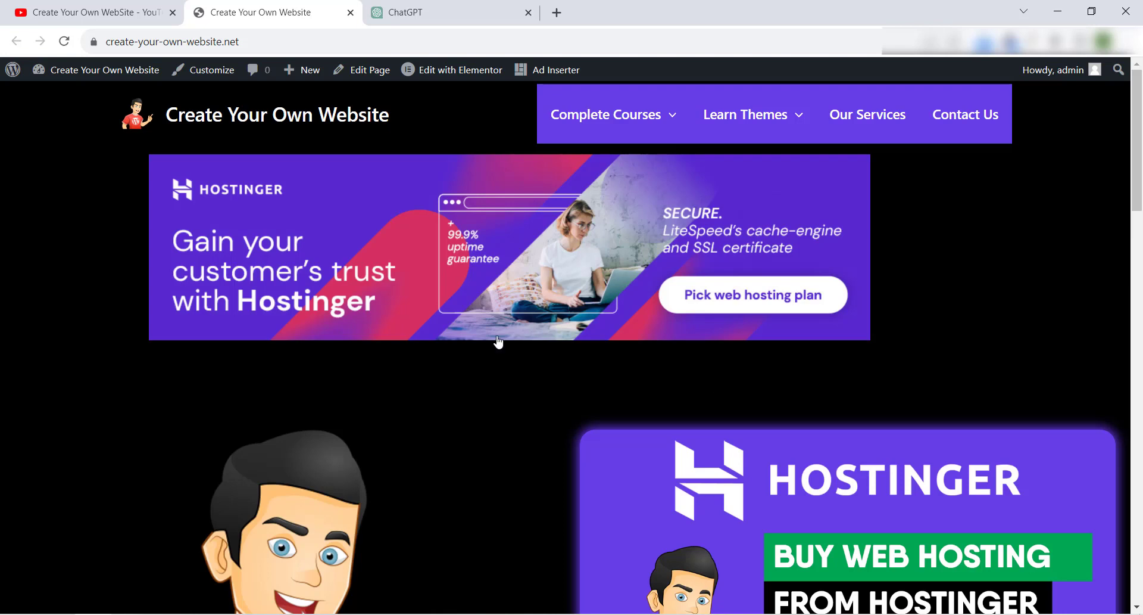
pyautogui.click(450, 13)
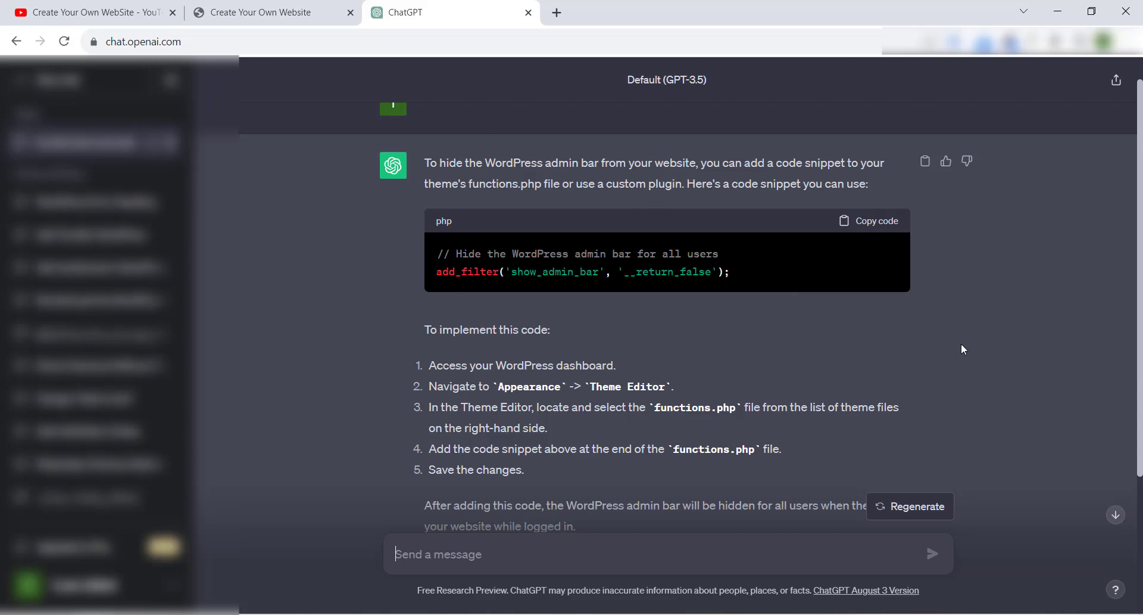
# Step: Copy ChatGPT's admin-bar code and return to the Create Your Own Website tab
pyautogui.click(884, 225)
pyautogui.click(290, 23)
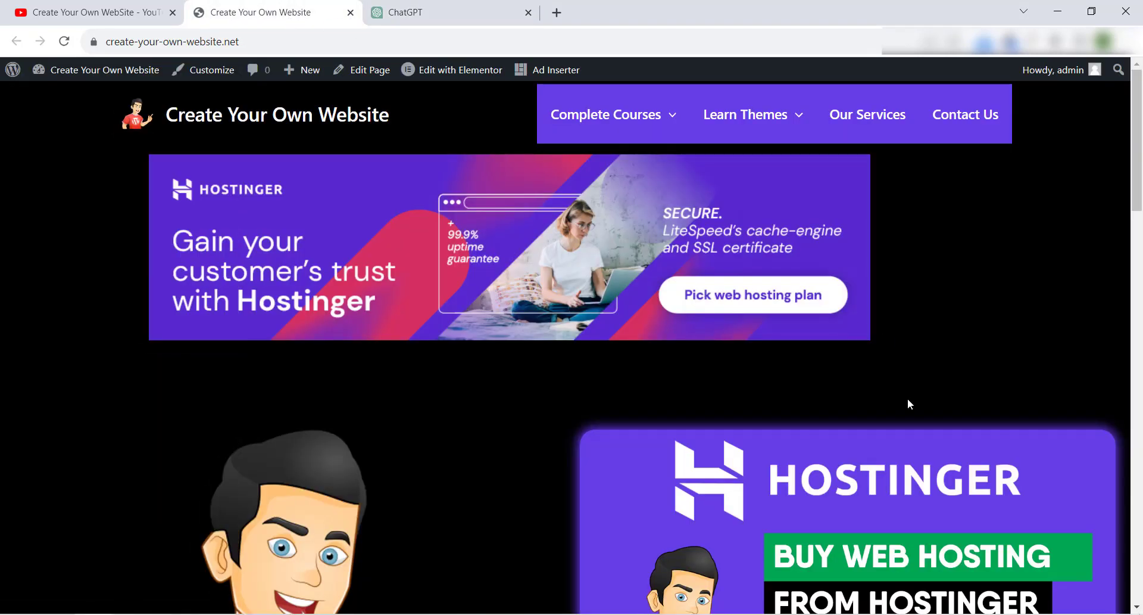
# Step: Open the Astra theme's functions.php in the Theme File Editor from the dashboard
pyautogui.moveTo(95, 70)
pyautogui.click(71, 97)
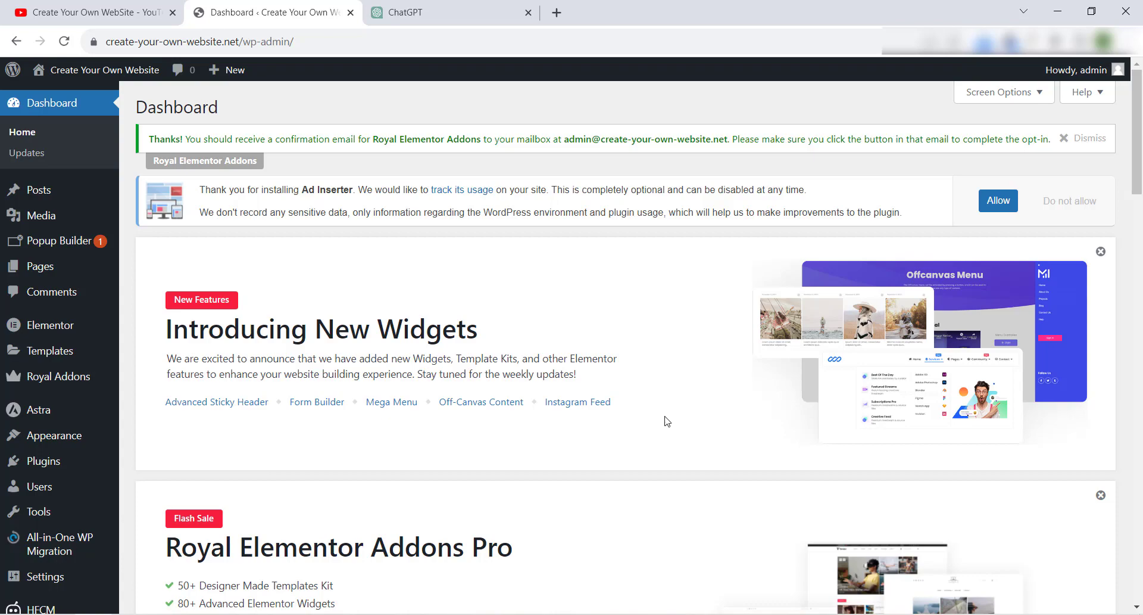
pyautogui.moveTo(43, 434)
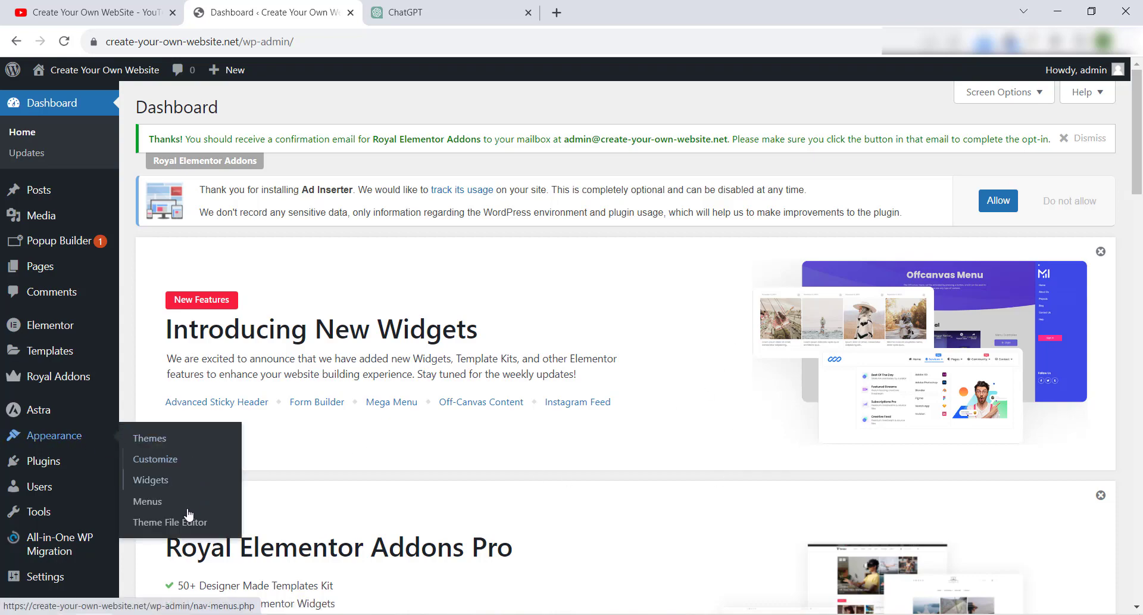
pyautogui.click(174, 524)
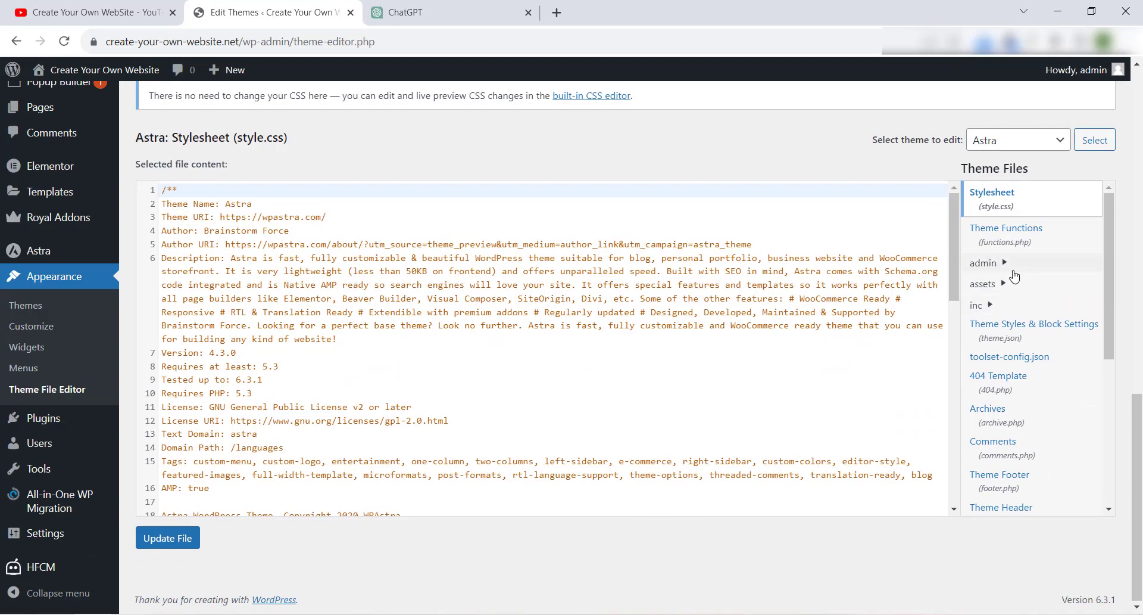
pyautogui.click(1020, 240)
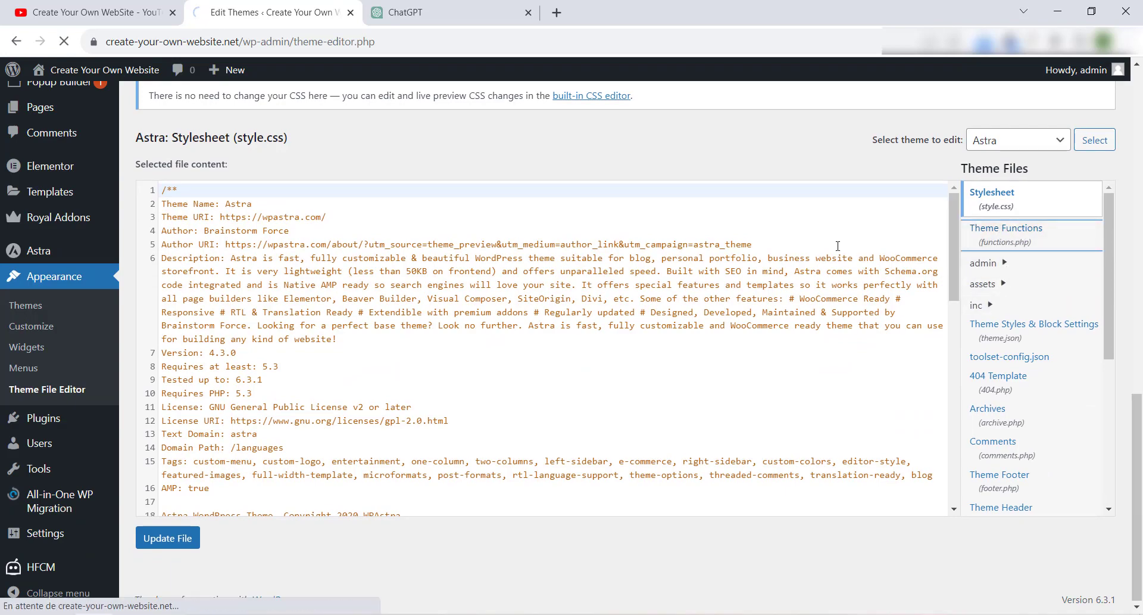
# Step: Paste the show_admin_bar filter on new lines at the end of functions.php
pyautogui.scroll(-10, 697, 259)
pyautogui.scroll(-20, 698, 263)
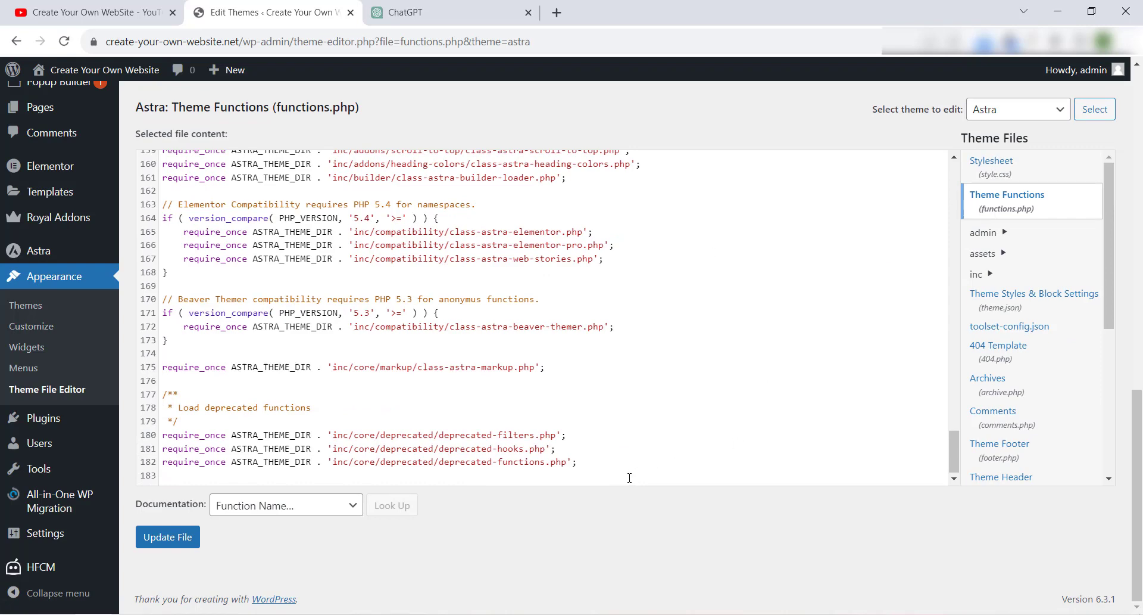
pyautogui.click(630, 477)
pyautogui.press('Return')
pyautogui.press('Return')
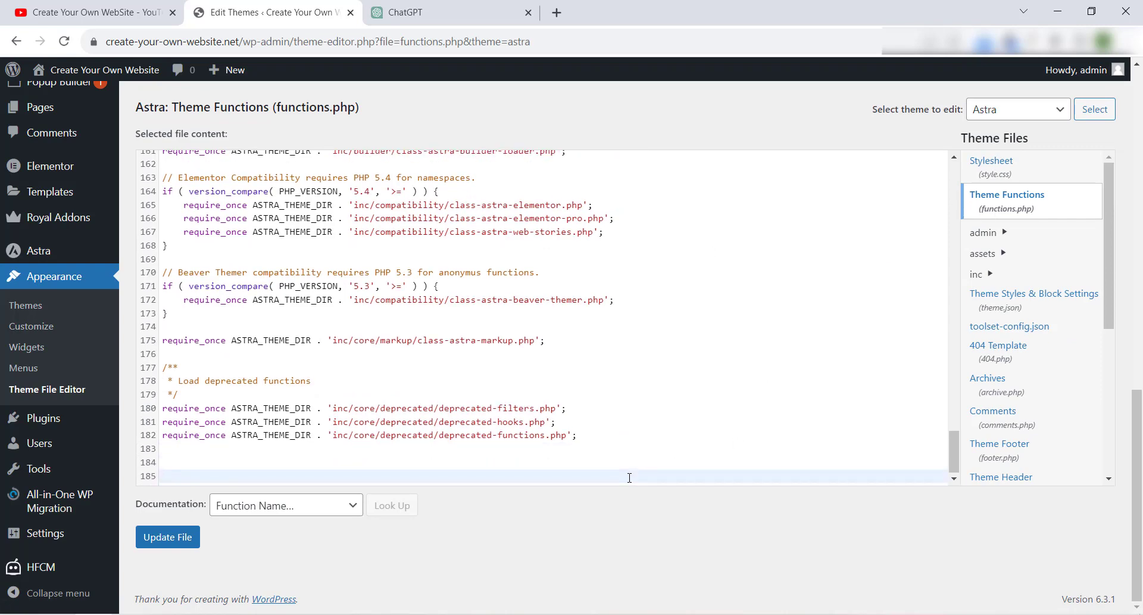
pyautogui.rightClick(630, 477)
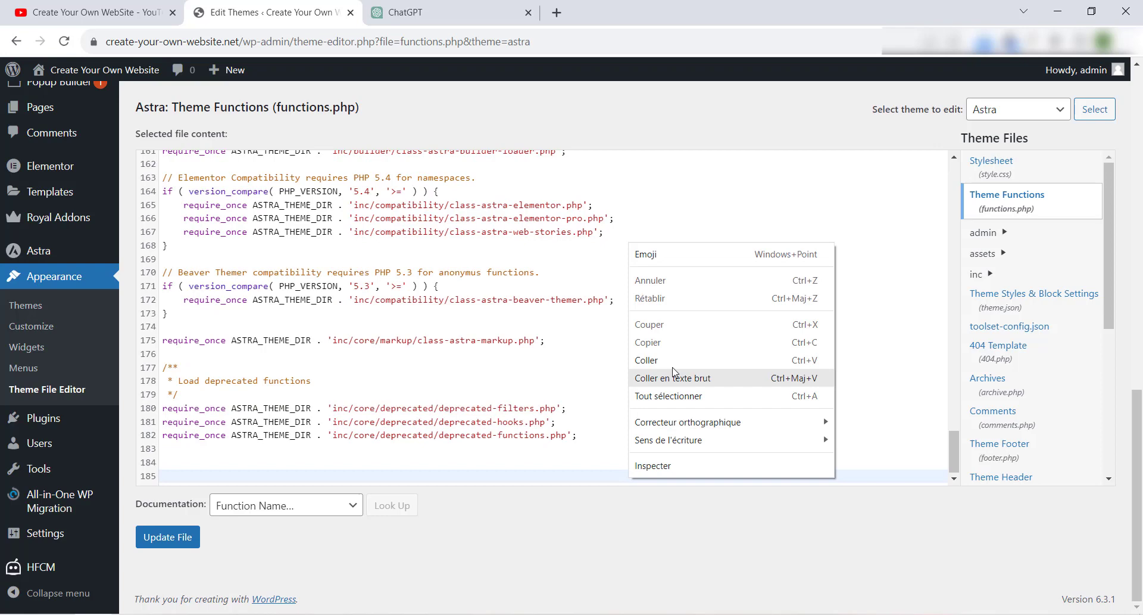
pyautogui.click(702, 358)
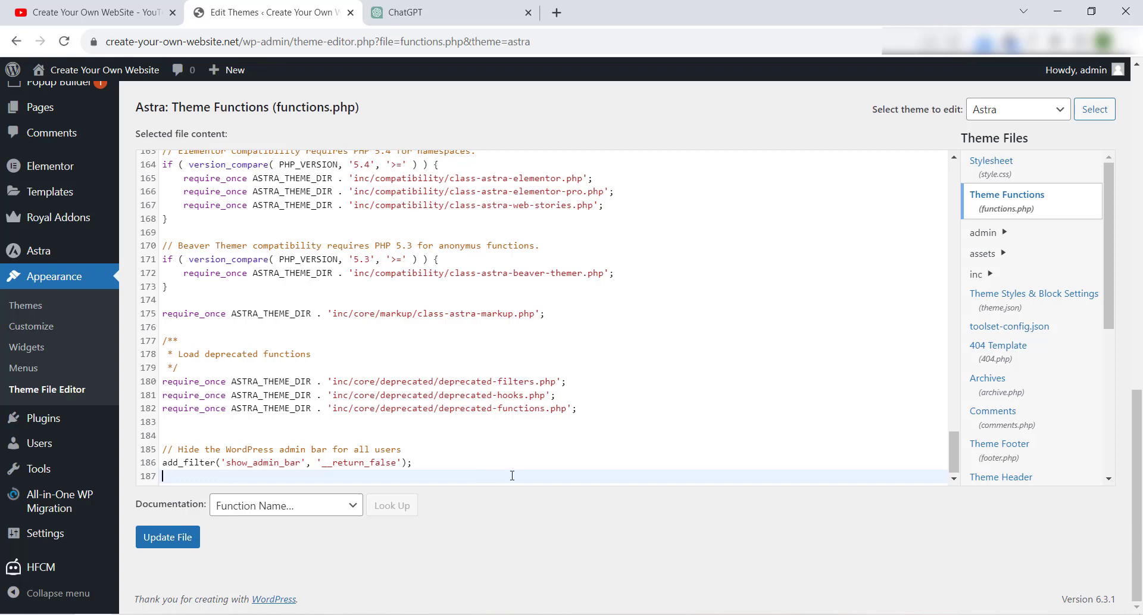
# Step: Leave the editor and search the plugin directory for 'code snippet'
pyautogui.moveTo(43, 418)
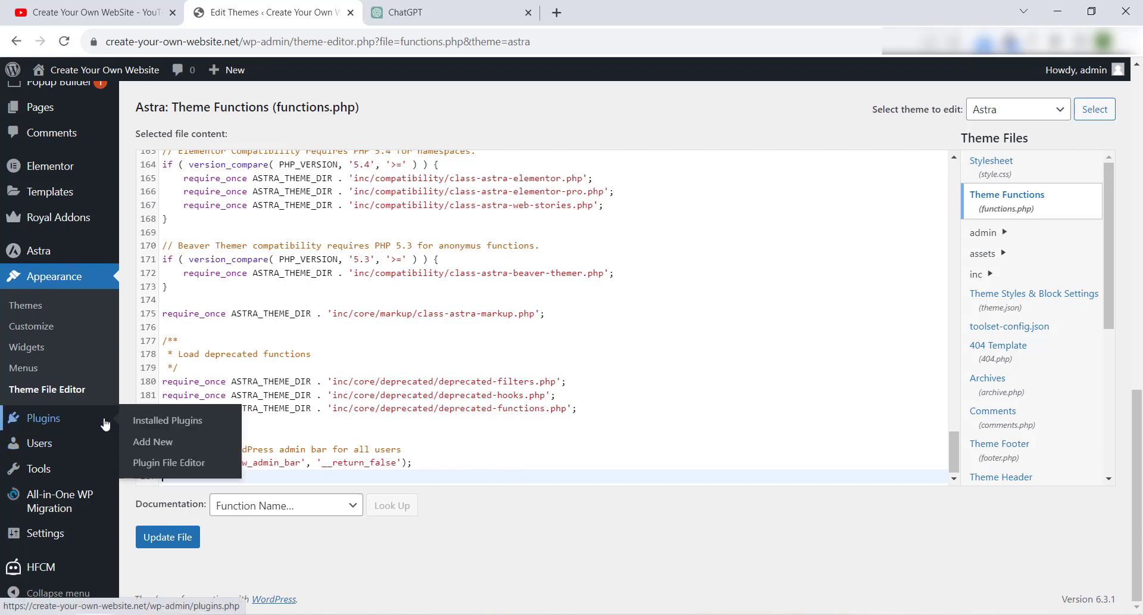
pyautogui.click(182, 451)
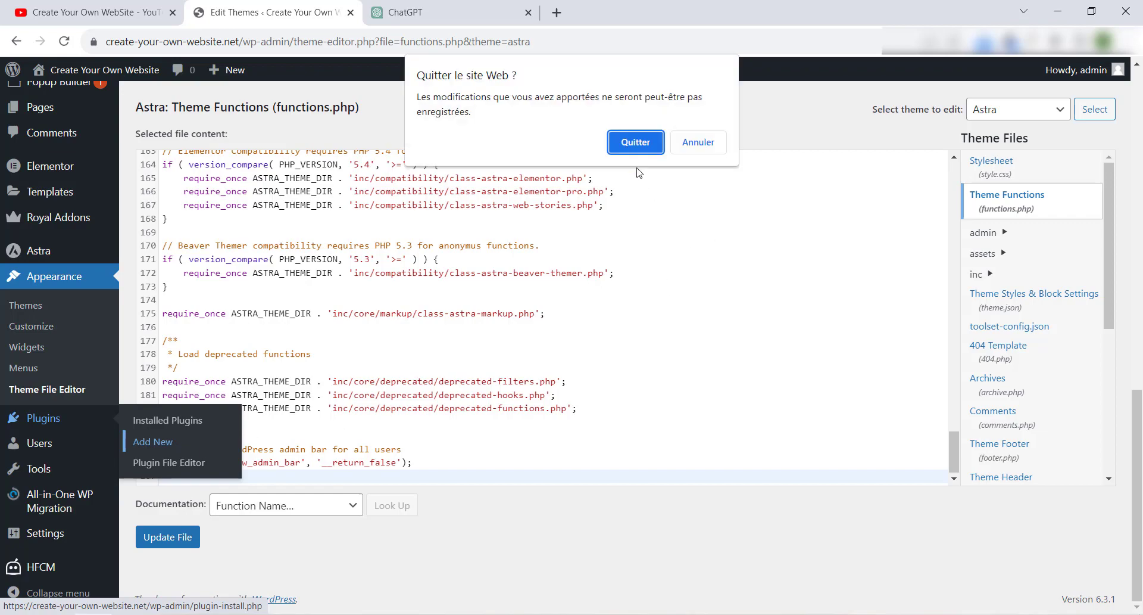
pyautogui.click(640, 142)
pyautogui.scroll(-15, 751, 377)
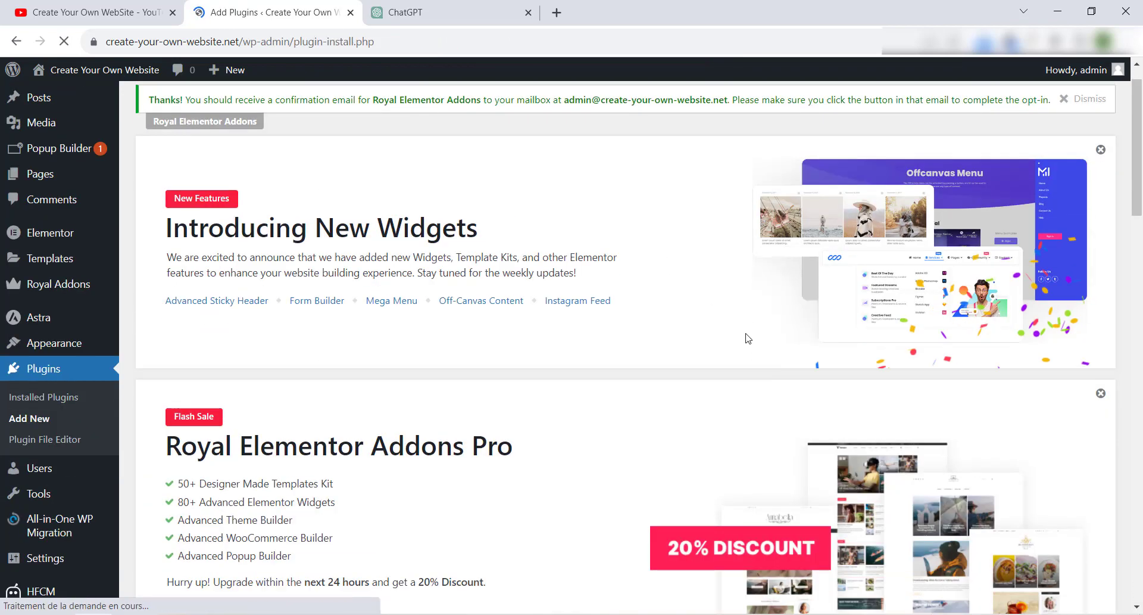
pyautogui.click(924, 239)
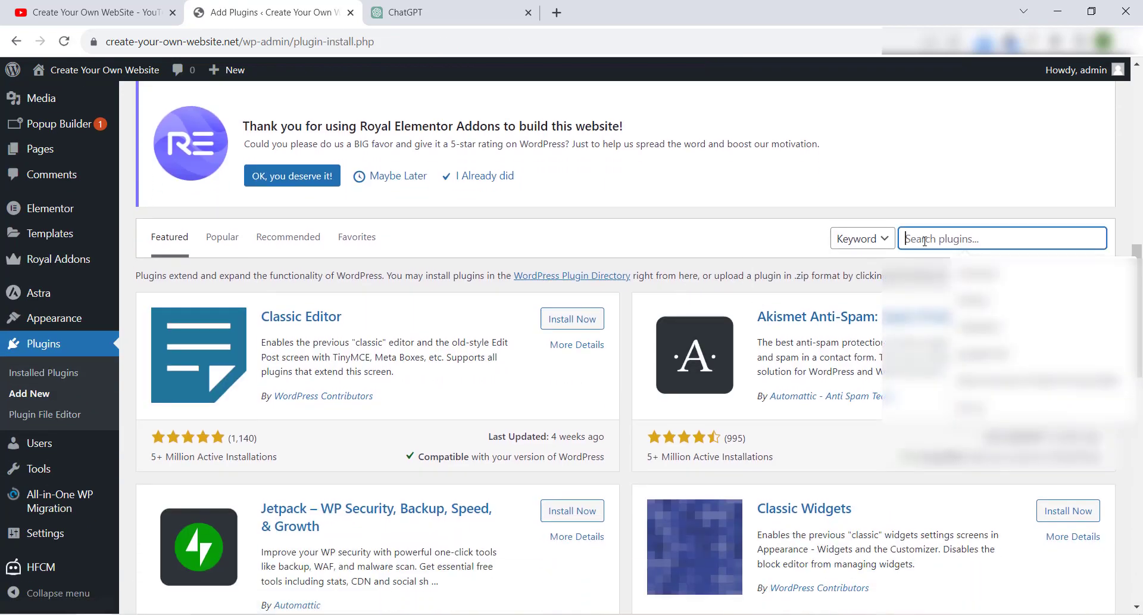
pyautogui.write('code sn')
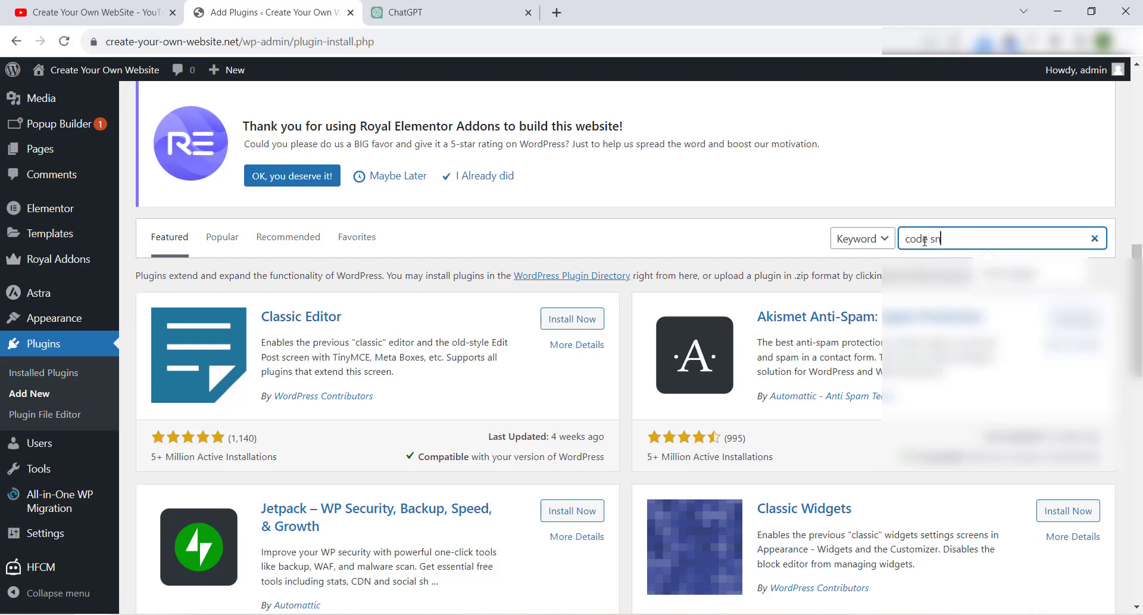
pyautogui.write('ippet')
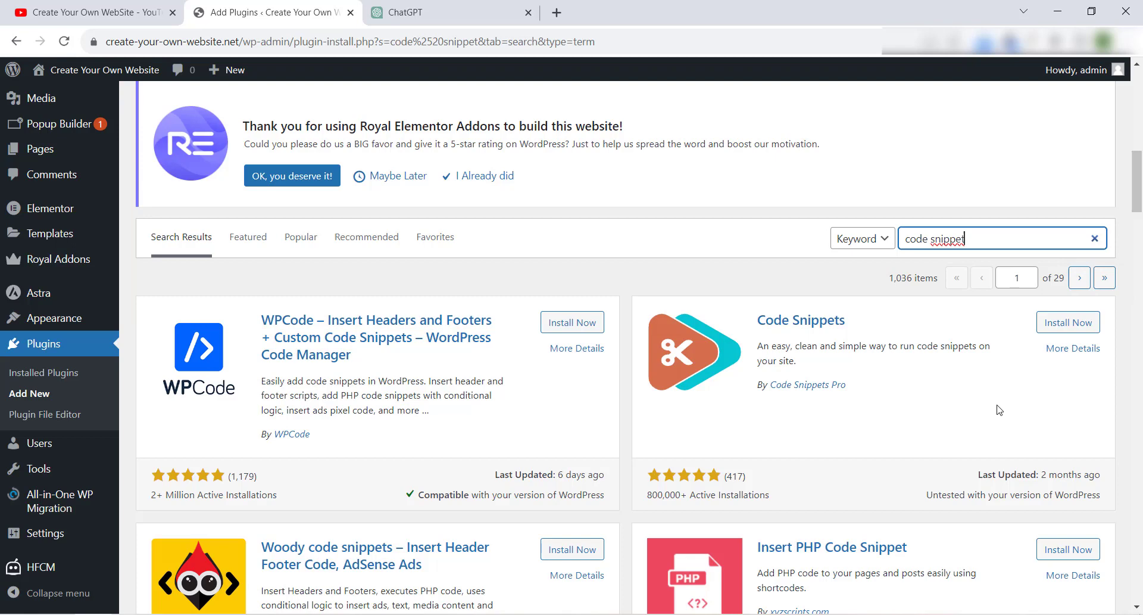
# Step: Install and activate the Code Snippets plugin
pyautogui.click(1069, 322)
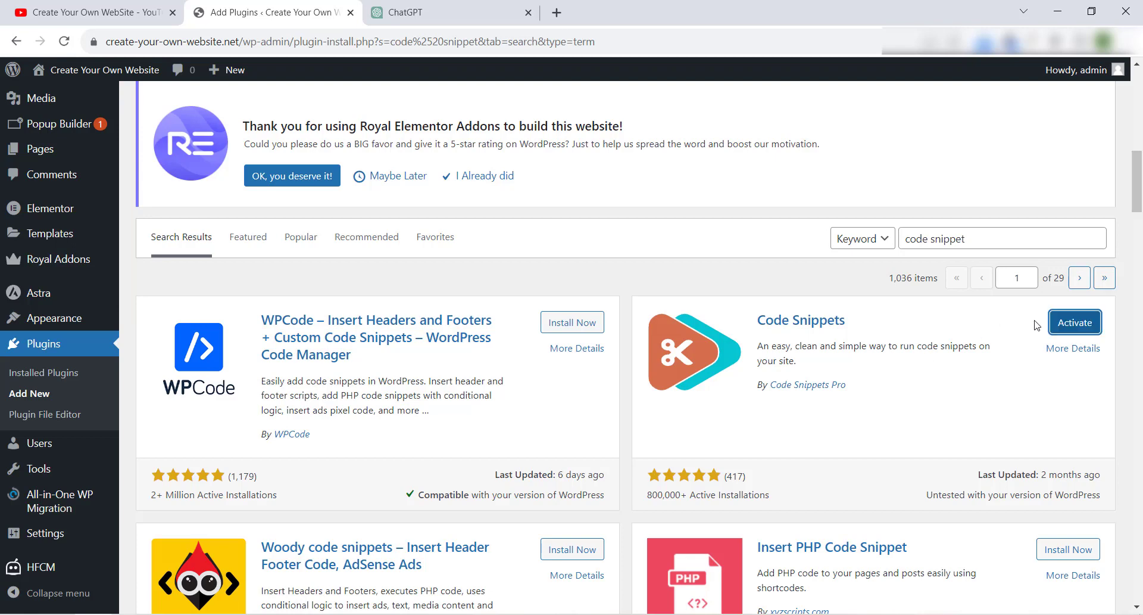
pyautogui.click(1075, 322)
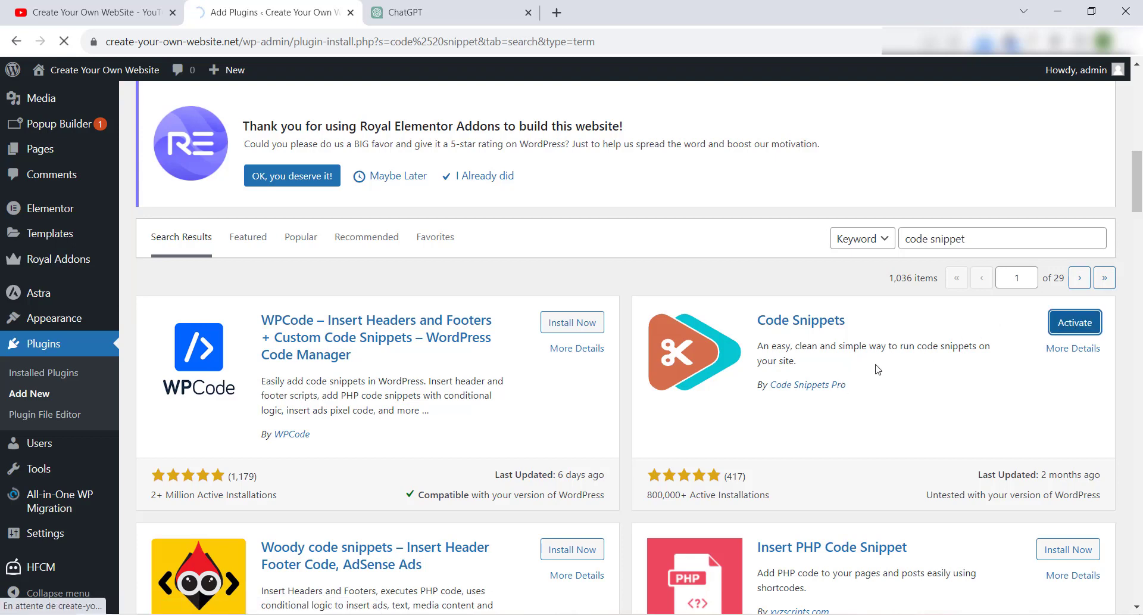
pyautogui.scroll(-3, 739, 279)
pyautogui.scroll(-2, 740, 279)
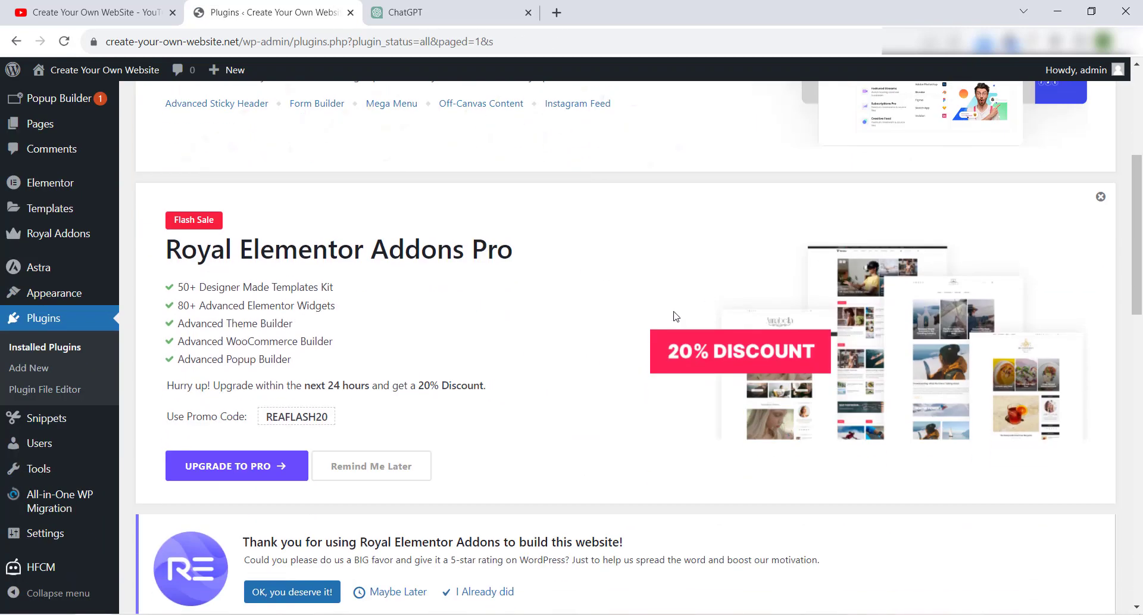
pyautogui.moveTo(33, 412)
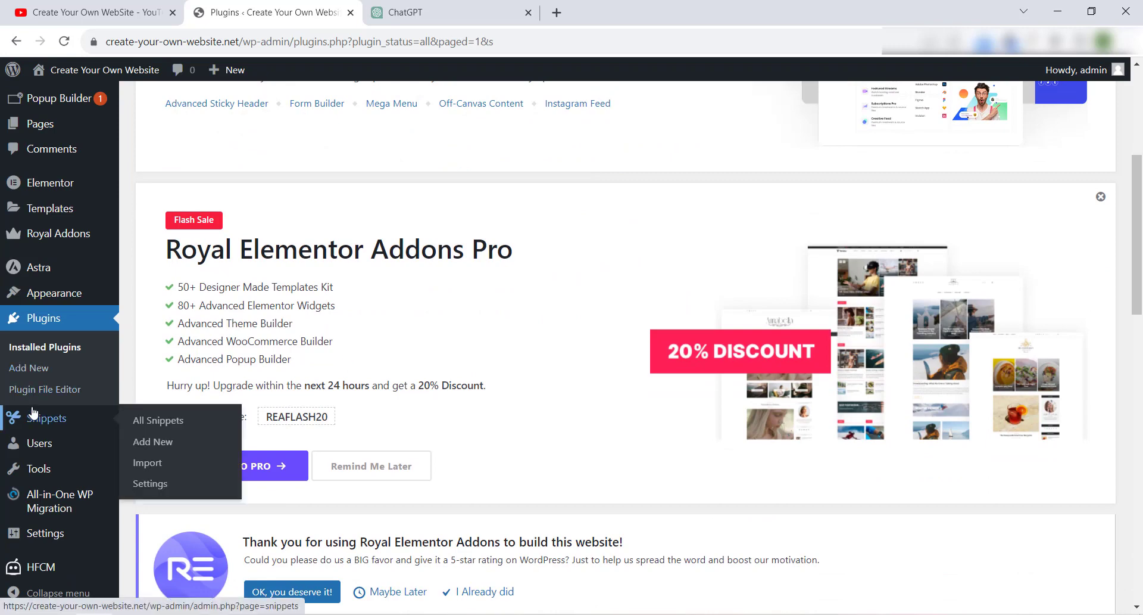
# Step: Add a new snippet and paste the show_admin_bar filter into its code area
pyautogui.click(153, 439)
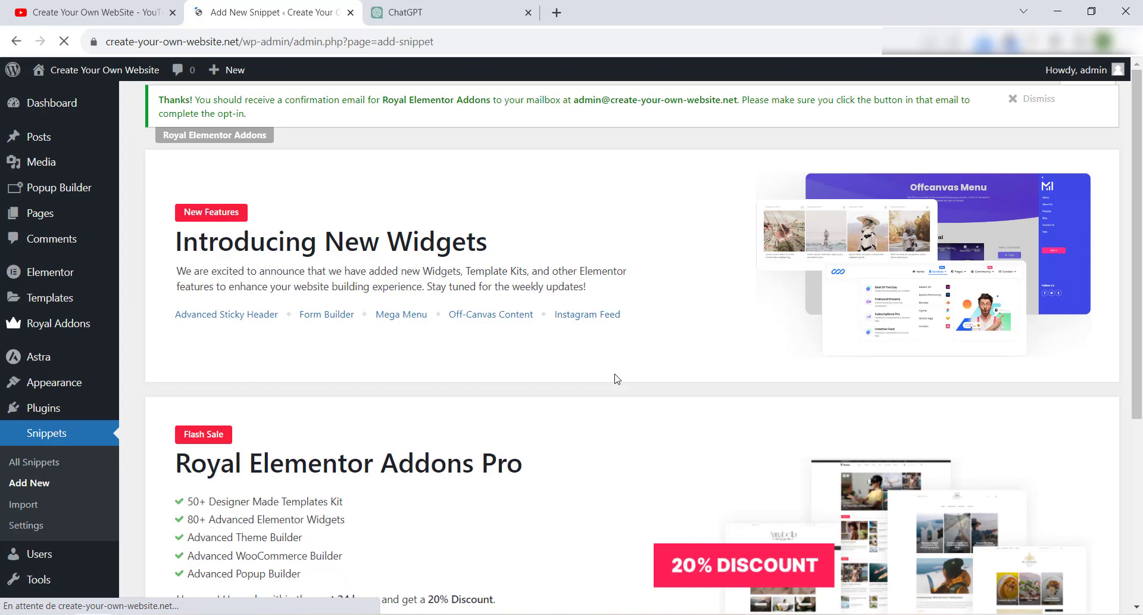
pyautogui.scroll(-8, 653, 314)
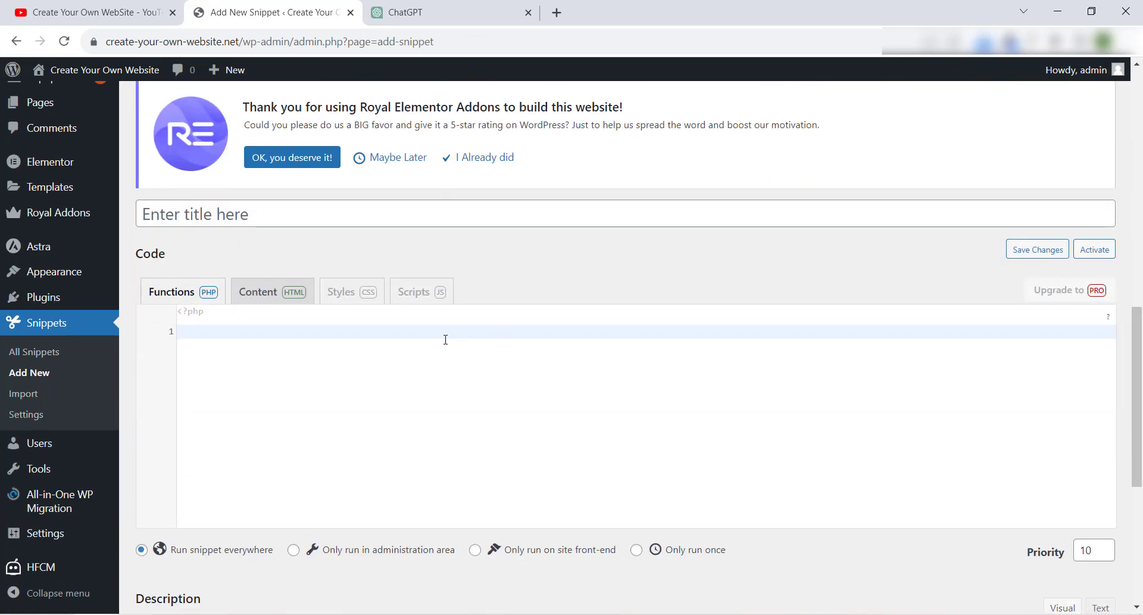
pyautogui.rightClick(446, 340)
pyautogui.click(492, 453)
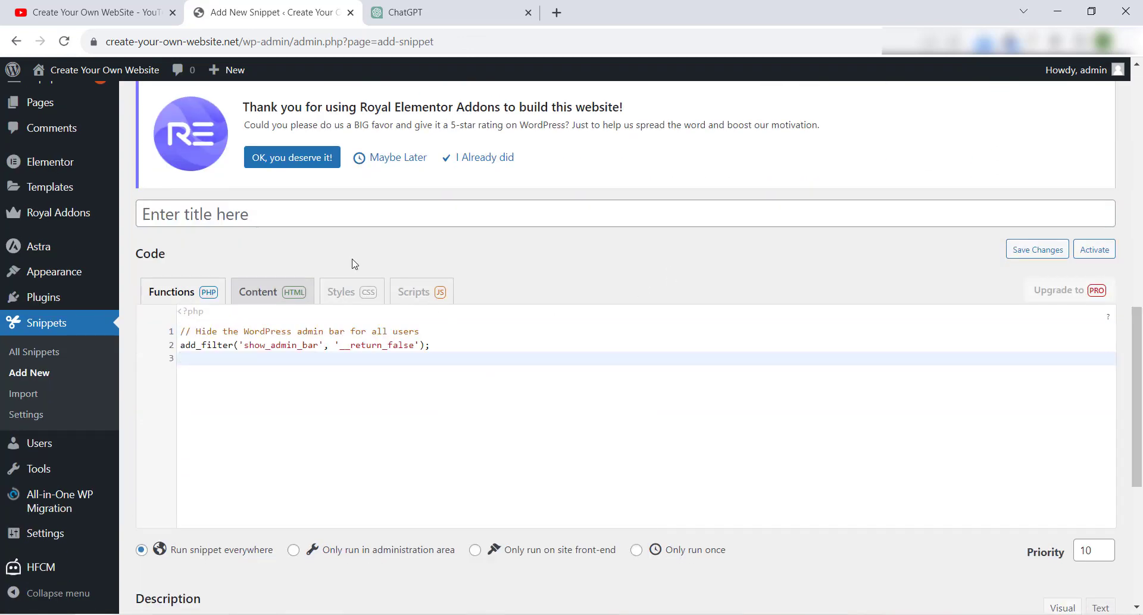
# Step: Title the snippet 'hide wordpress admin bar', then save and activate it
pyautogui.click(255, 213)
pyautogui.write('h')
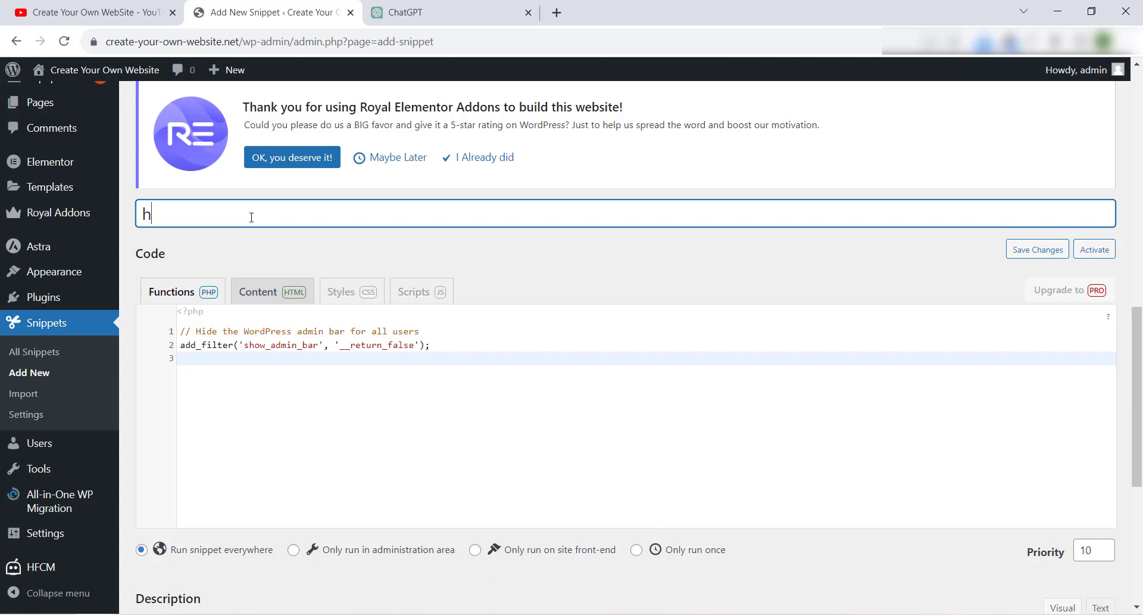
pyautogui.write('ide wordpre')
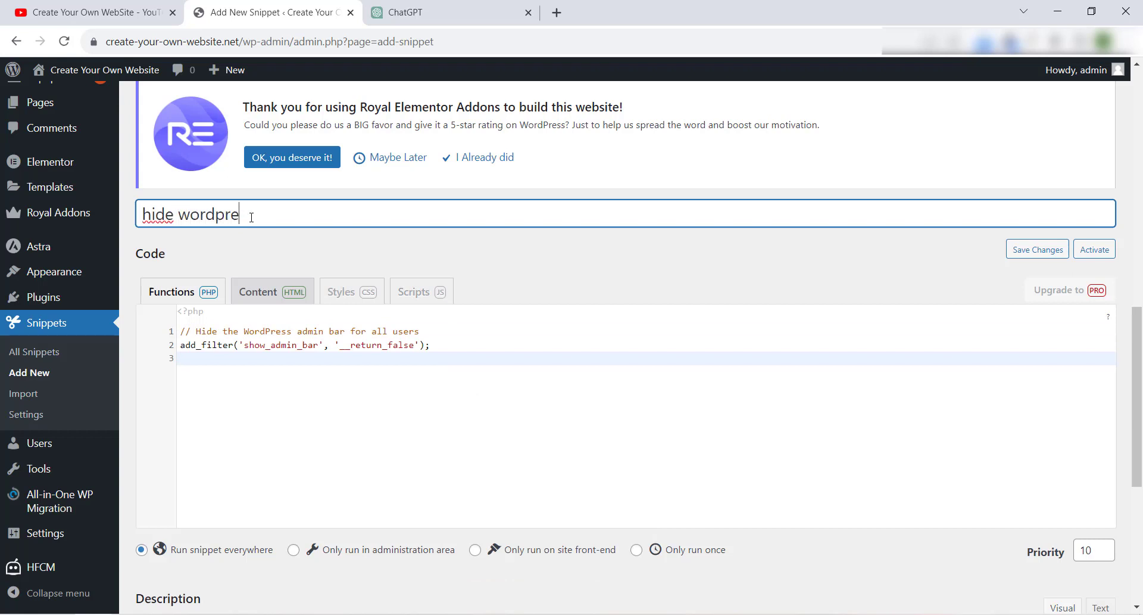
pyautogui.write('ss admin bar')
pyautogui.scroll(-6, 588, 267)
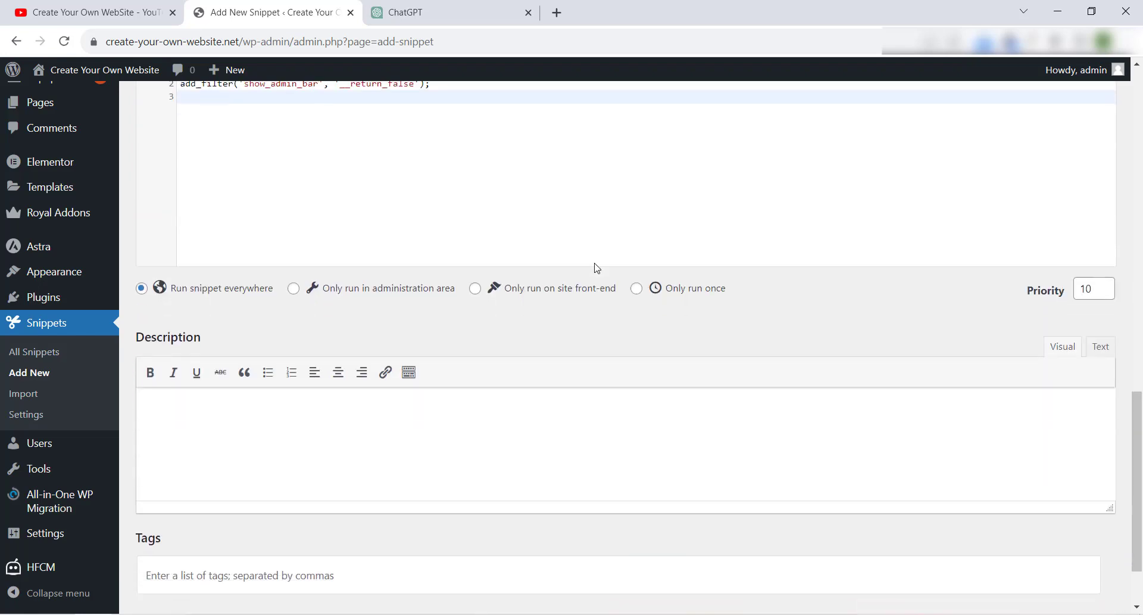
pyautogui.click(204, 538)
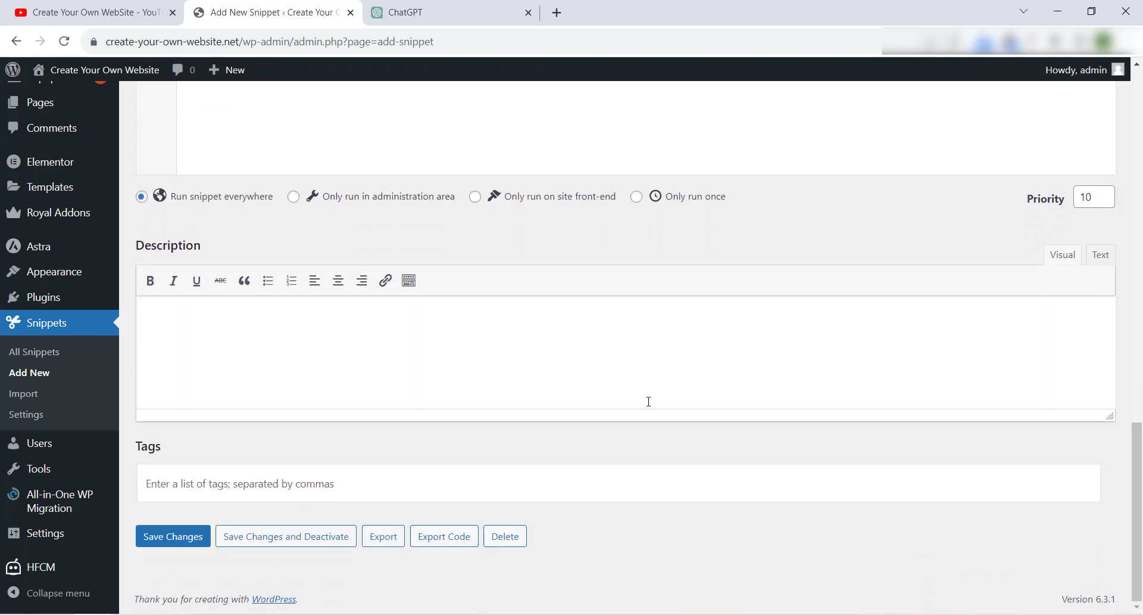
pyautogui.scroll(-12, 417, 307)
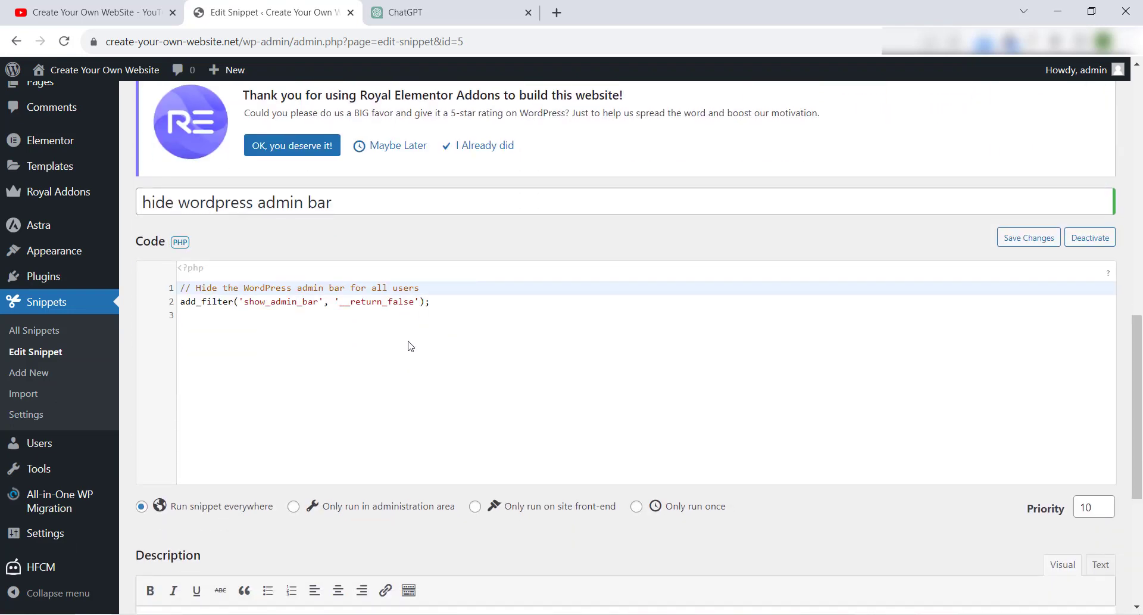
pyautogui.scroll(-2, 409, 334)
pyautogui.scroll(-3, 390, 299)
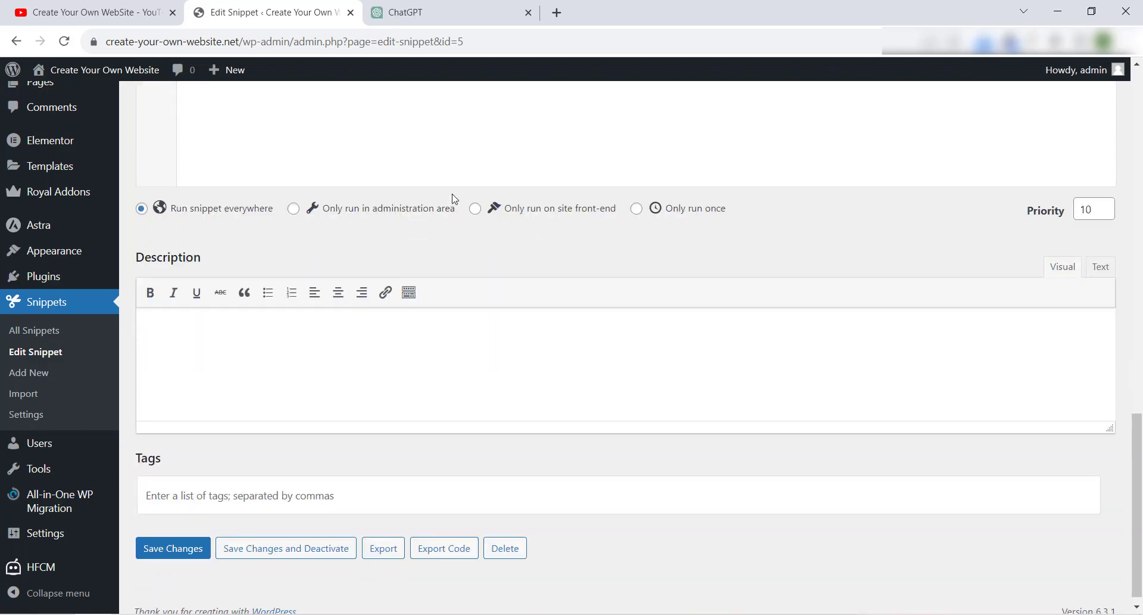
# Step: In All Snippets, toggle 'hide wordpress admin bar' off and back on so it stays active
pyautogui.click(18, 330)
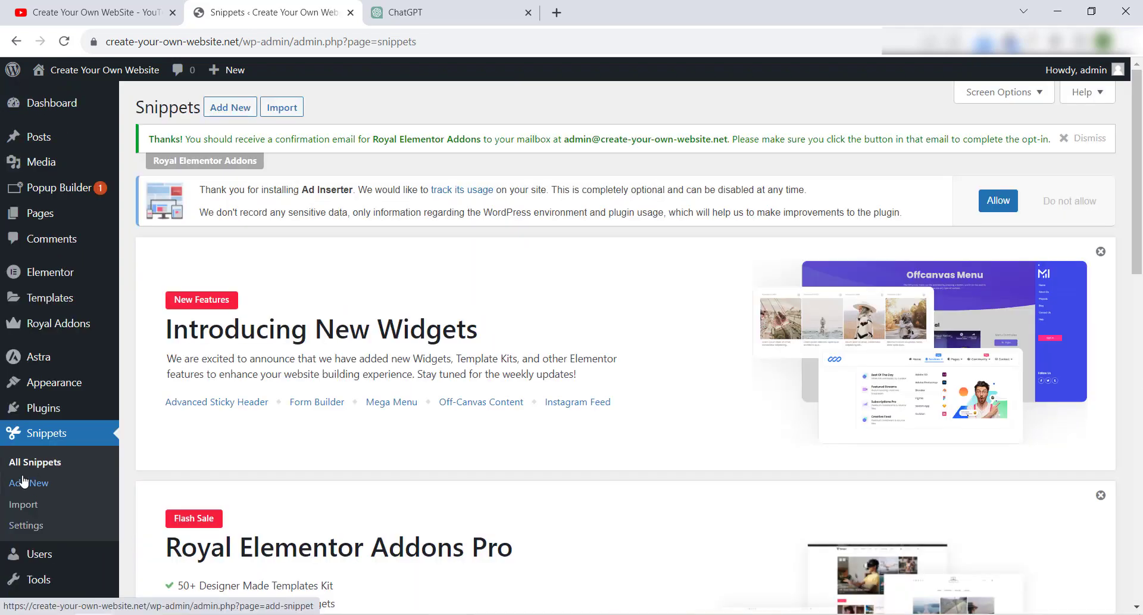
pyautogui.scroll(-15, 452, 172)
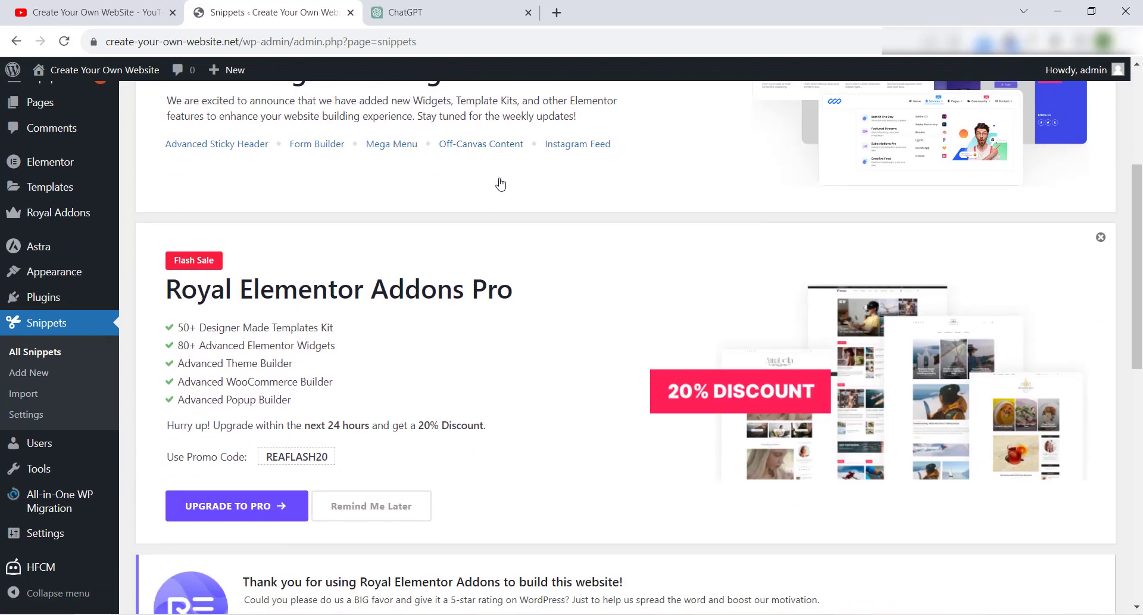
pyautogui.scroll(4, 497, 182)
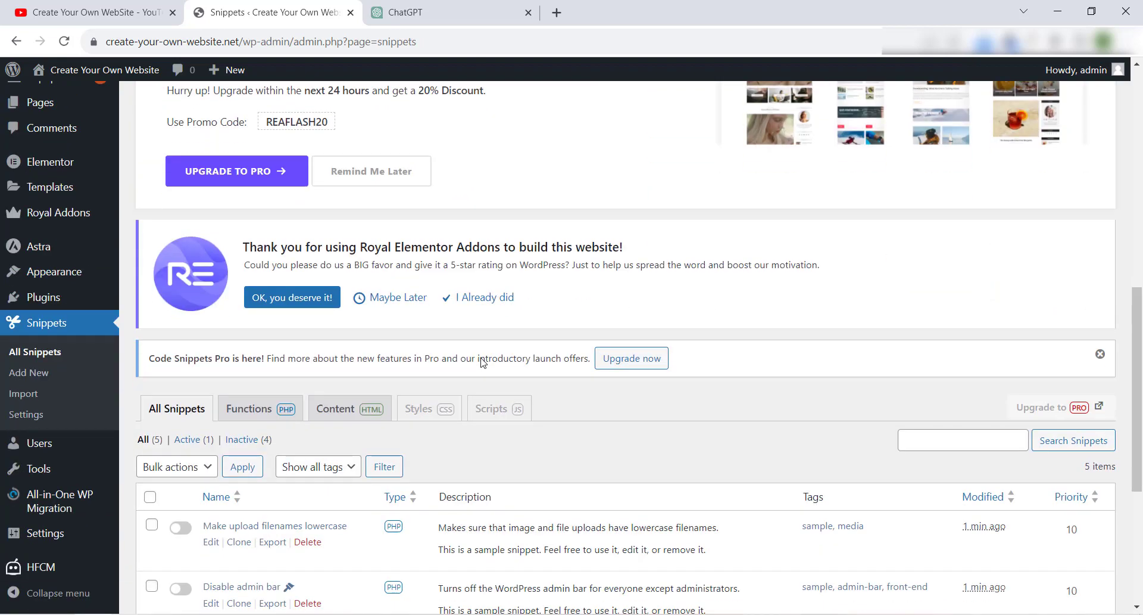
pyautogui.scroll(-4, 482, 356)
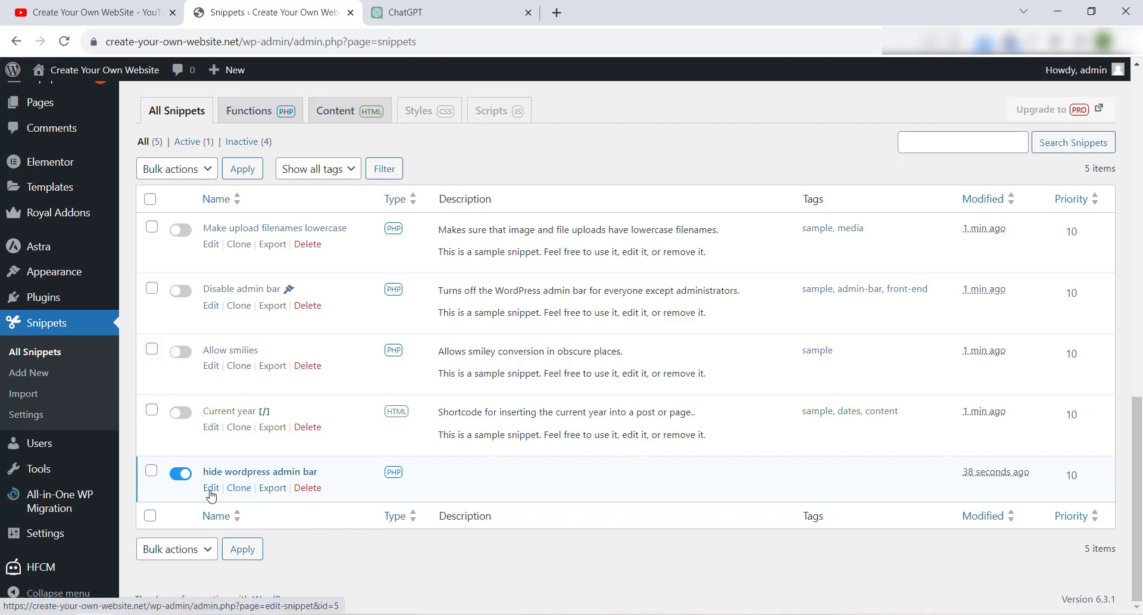
pyautogui.click(181, 473)
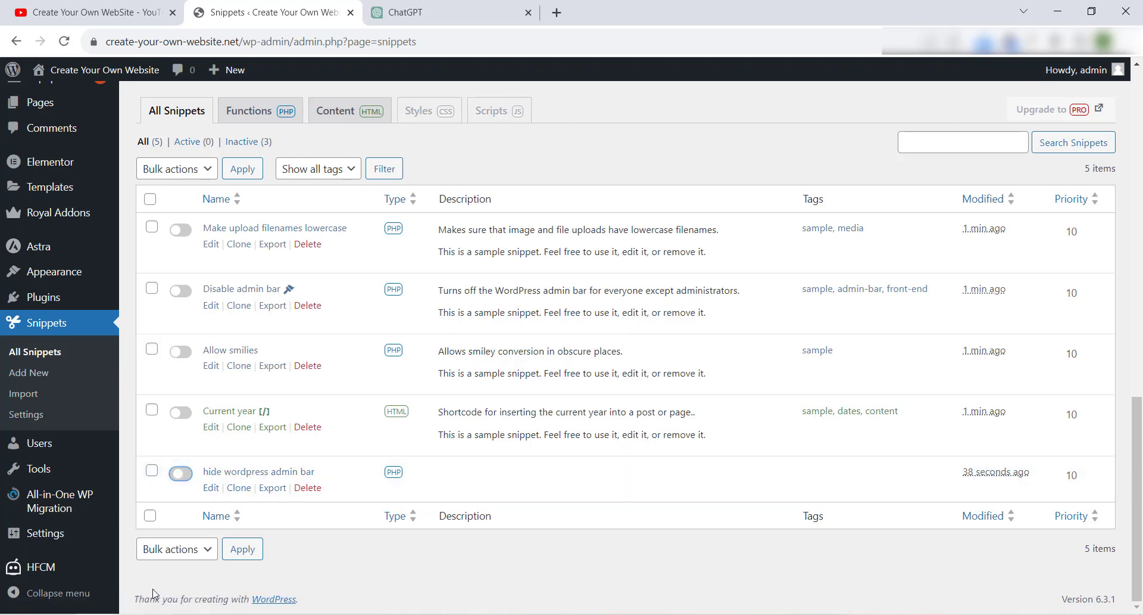
pyautogui.click(181, 473)
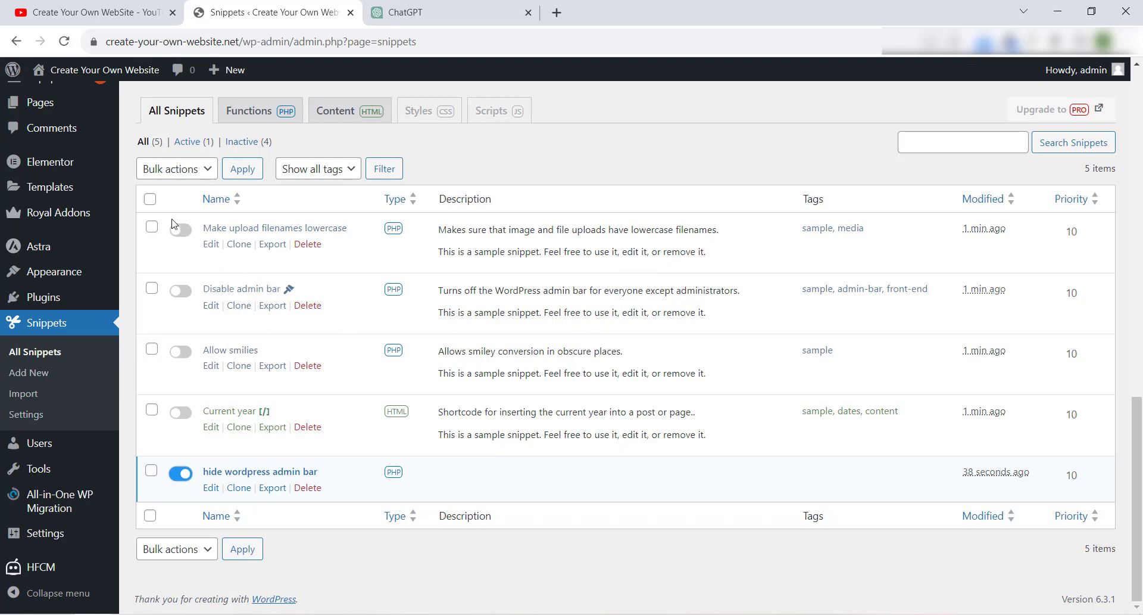
# Step: Bulk-delete the four sample snippets, leaving 'hide wordpress admin bar' unselected
pyautogui.click(150, 199)
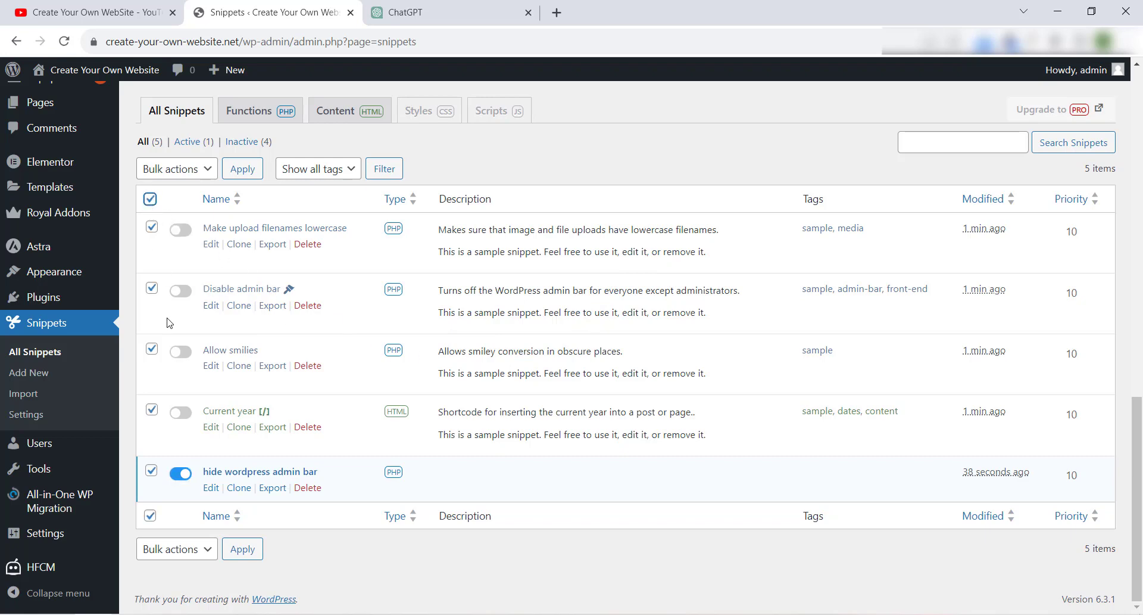
pyautogui.click(152, 471)
pyautogui.click(178, 169)
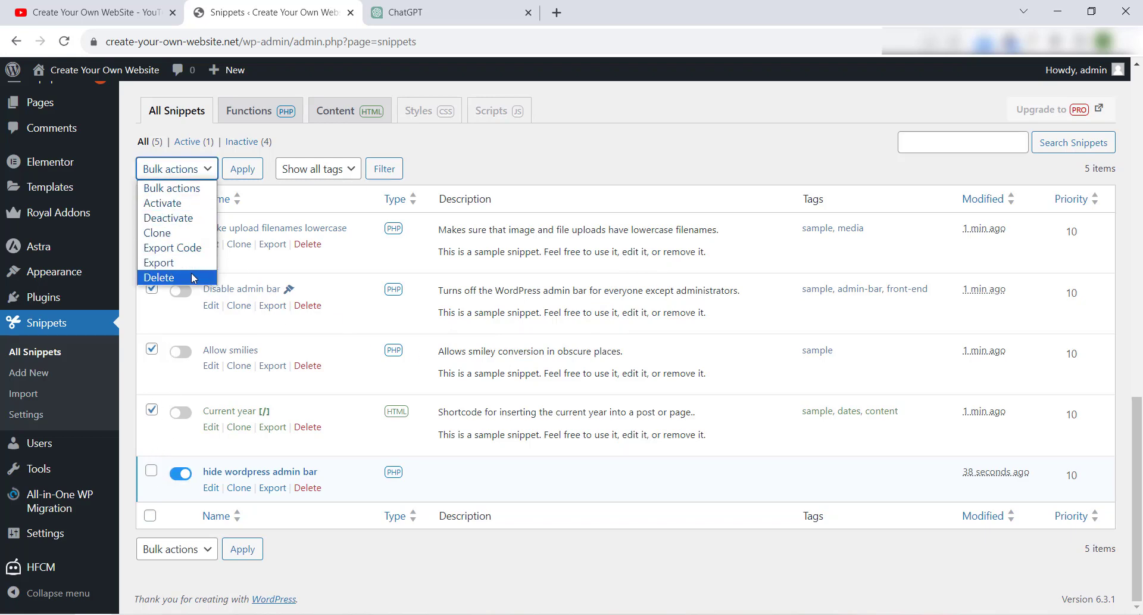
pyautogui.click(192, 274)
pyautogui.click(244, 171)
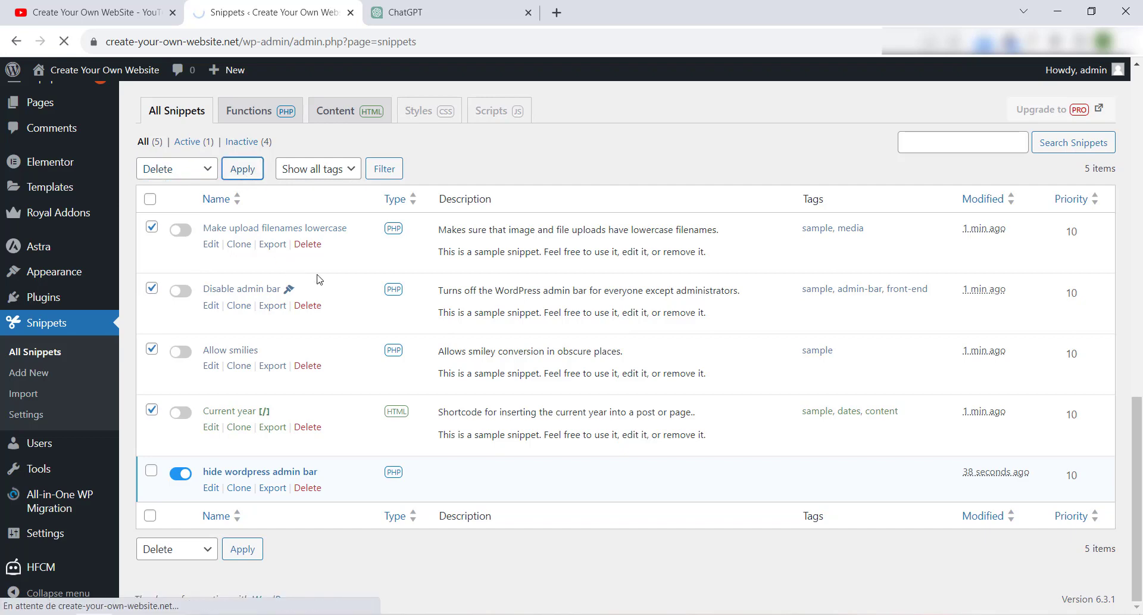